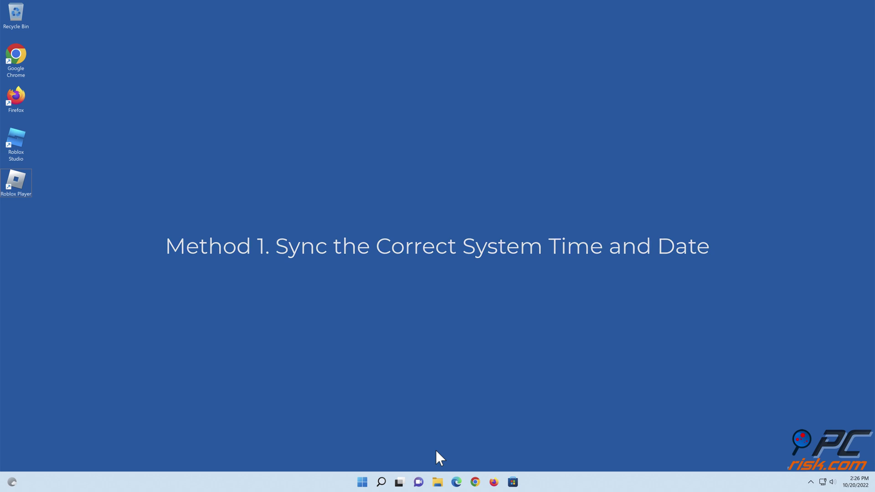
Open Windows Settings at the Time & language › Date & time page.
right_click(363, 482)
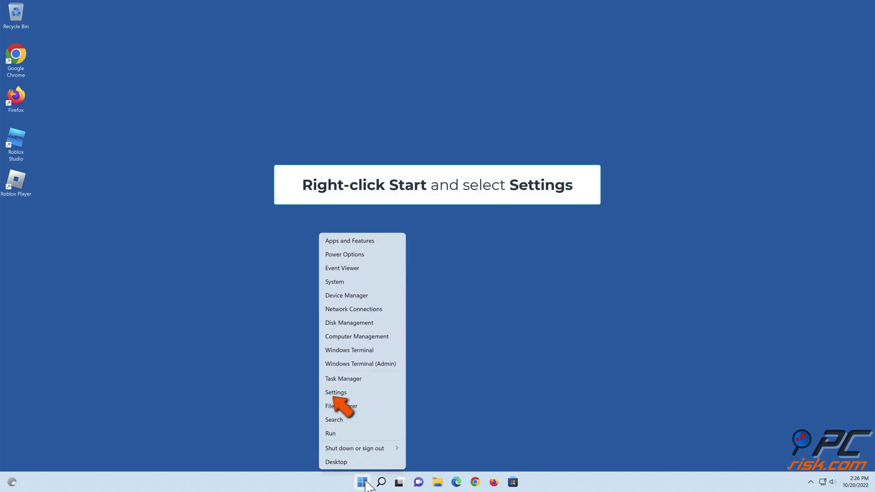
click(337, 393)
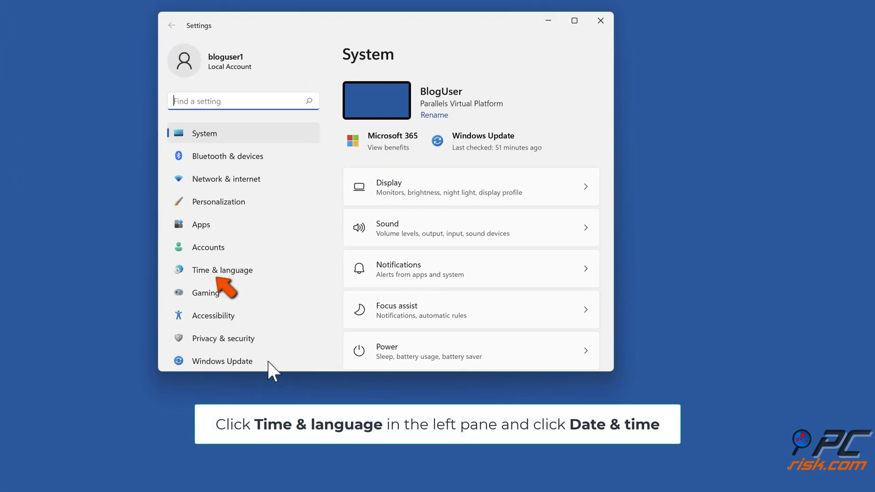
click(215, 273)
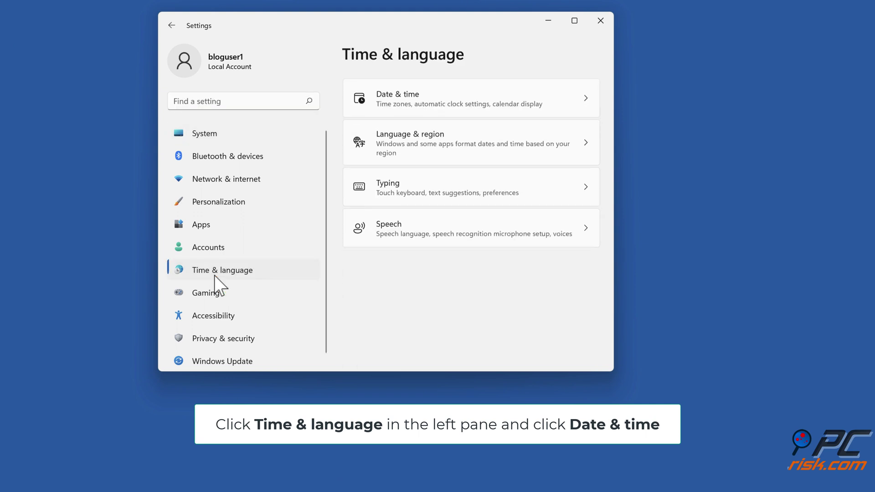
click(398, 109)
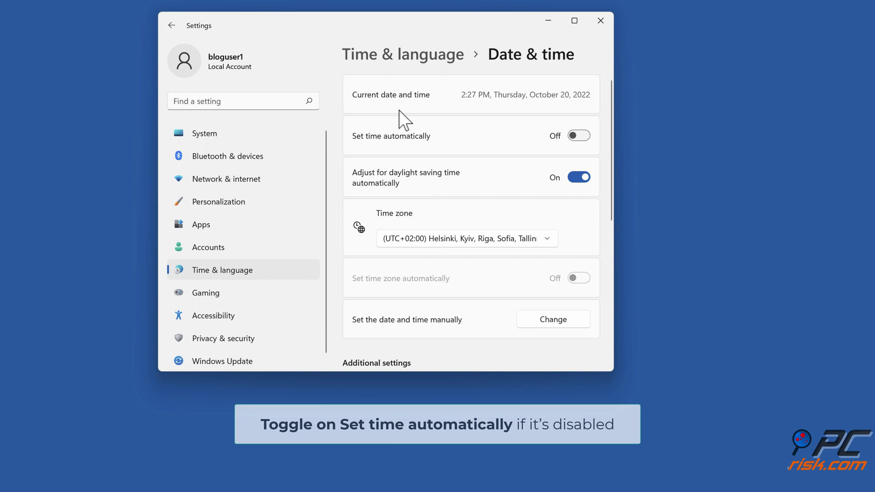
Turn Set time automatically on to sync the clock to 2:29 PM, then switch it off again.
click(577, 137)
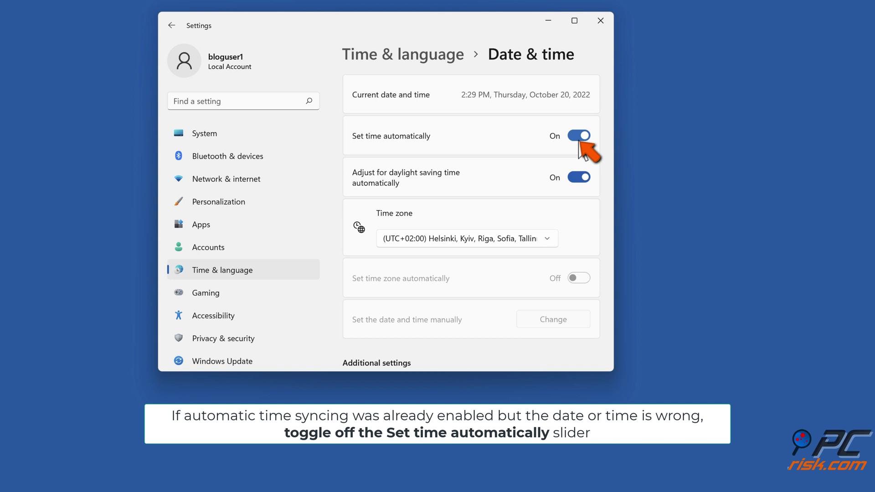
click(578, 140)
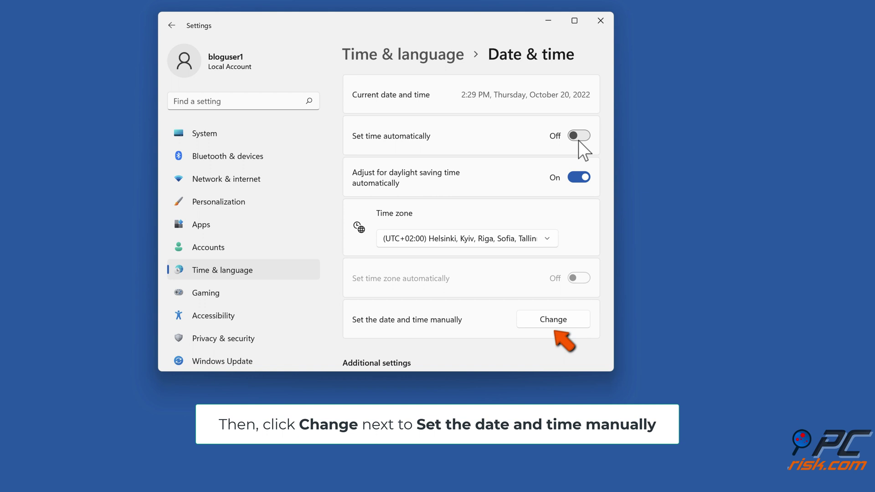
Manually set the date and time to 2:36 PM, Friday, October 21, 2022.
click(553, 320)
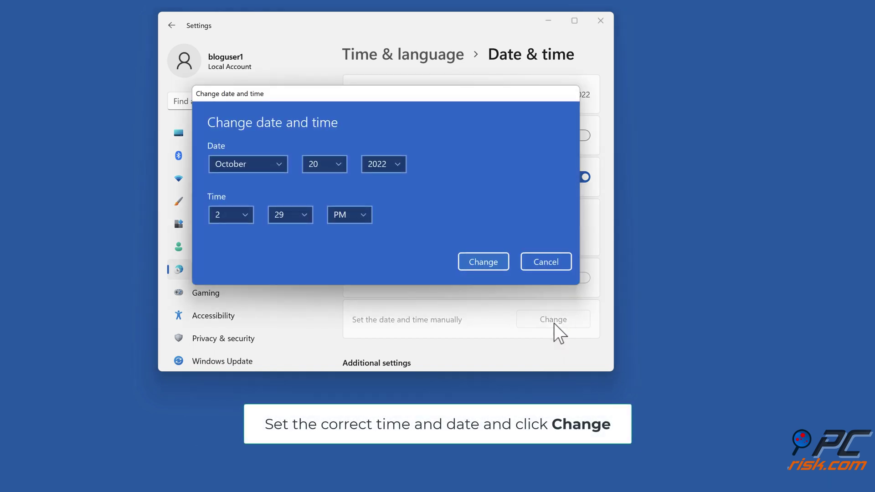
click(337, 166)
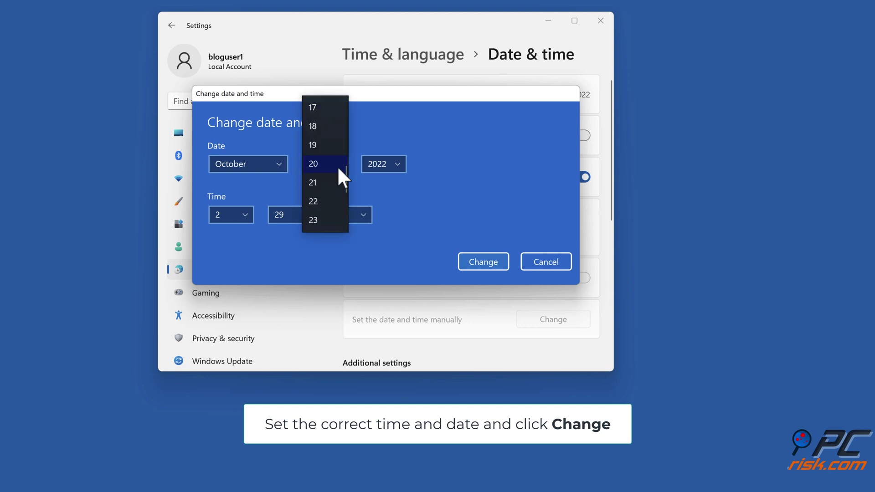
click(322, 183)
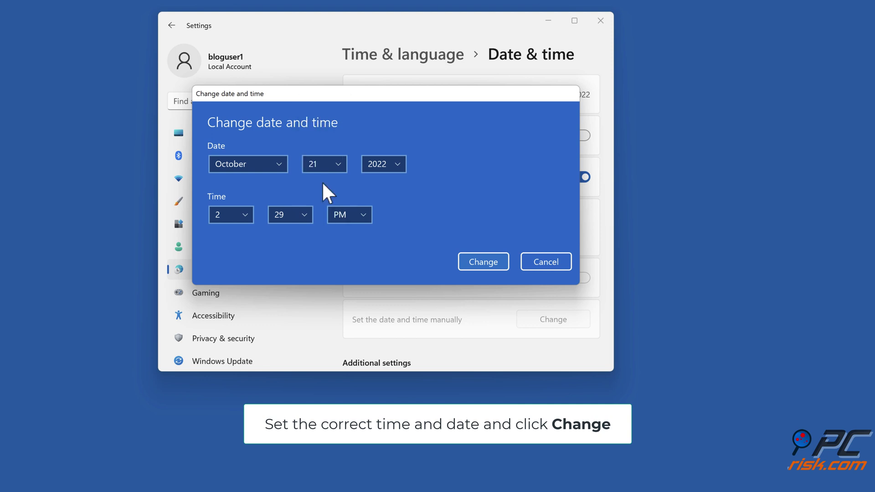
click(304, 215)
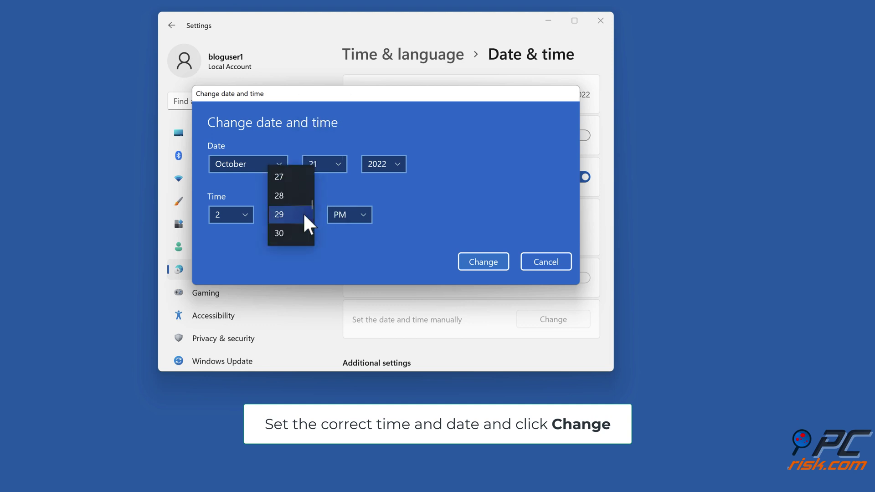
scroll(297, 229, down, 3)
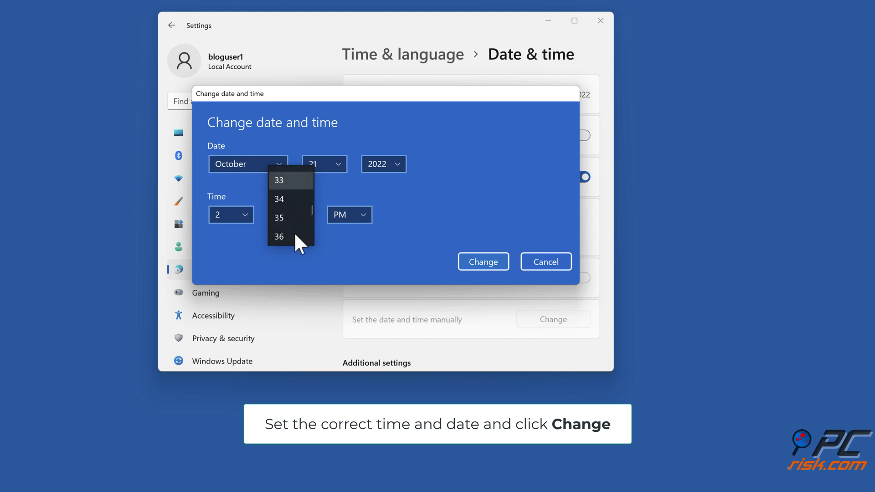
click(294, 236)
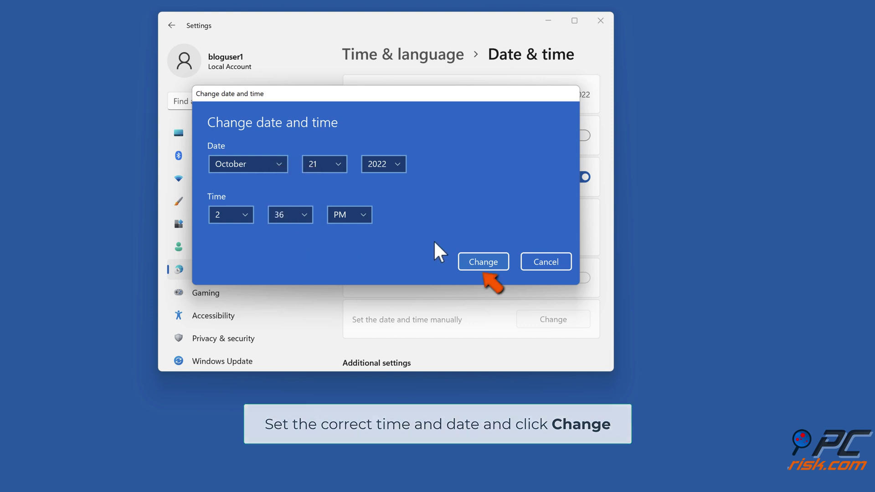
click(484, 262)
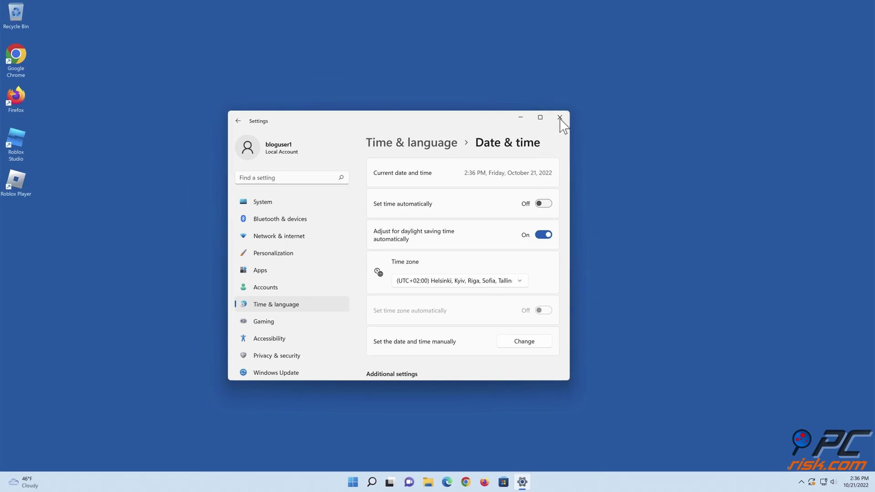
Close Settings and open the AppData folder by running 'appdata' from Run.
click(559, 117)
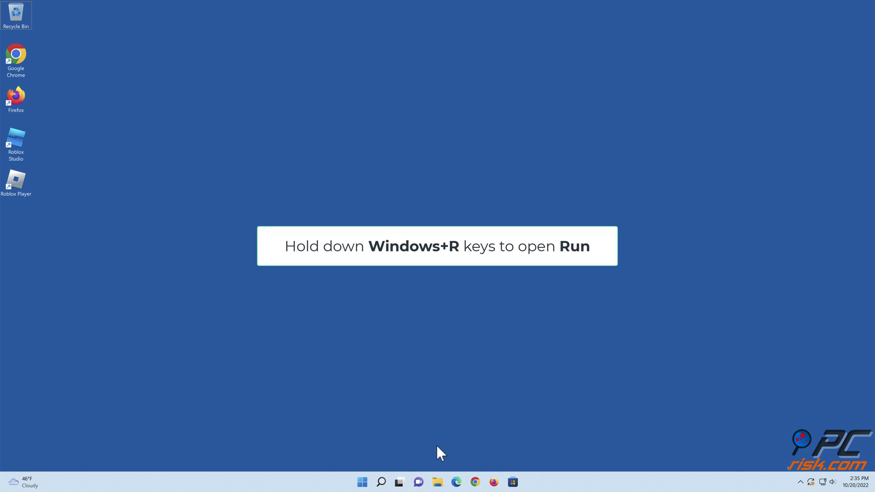
key(super+r)
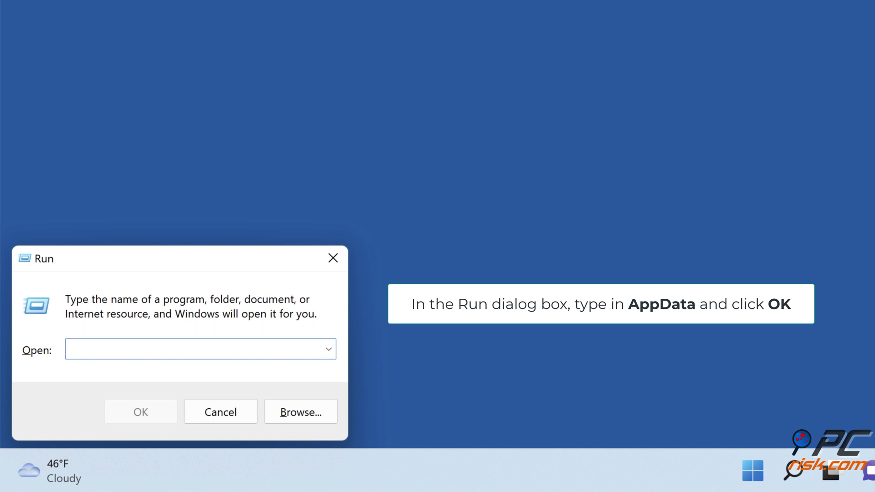
text(appdata)
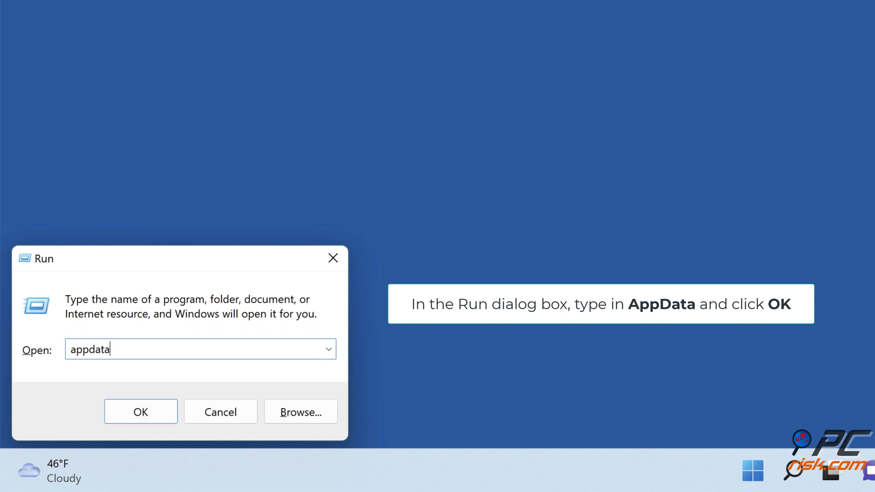
click(142, 421)
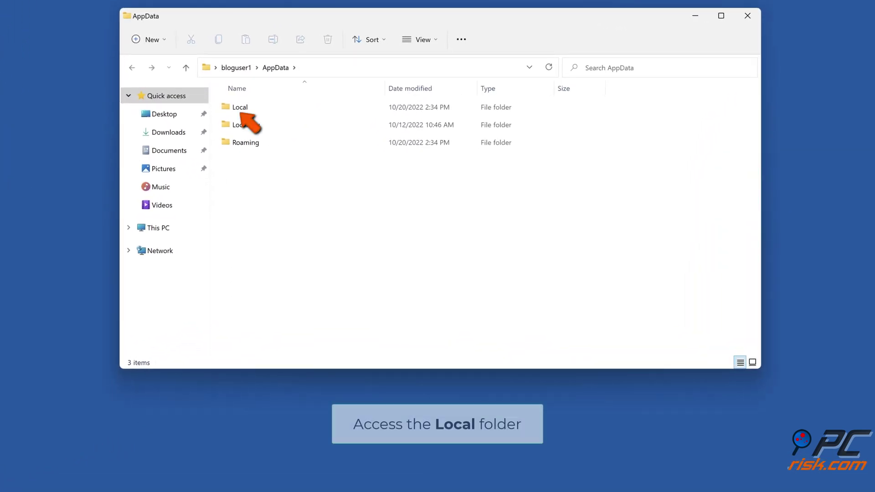
Rename the Roblox folder in AppData\Local to Roblox.old.
double_click(245, 109)
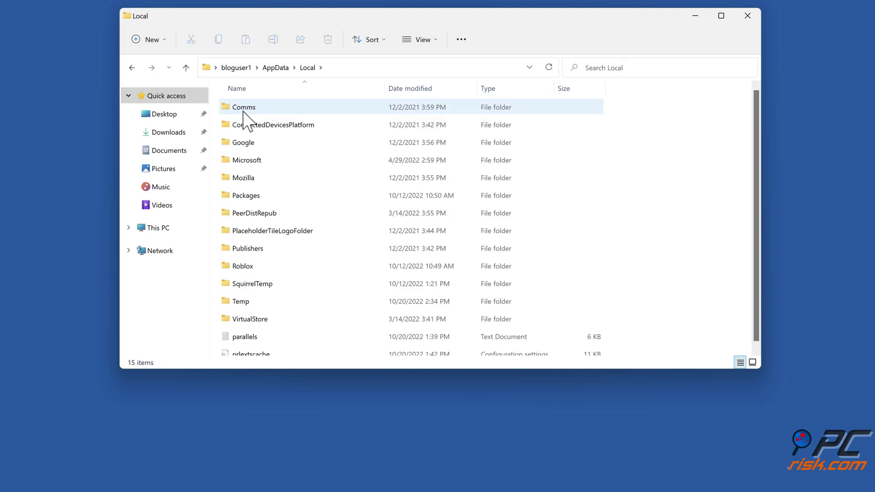
right_click(250, 263)
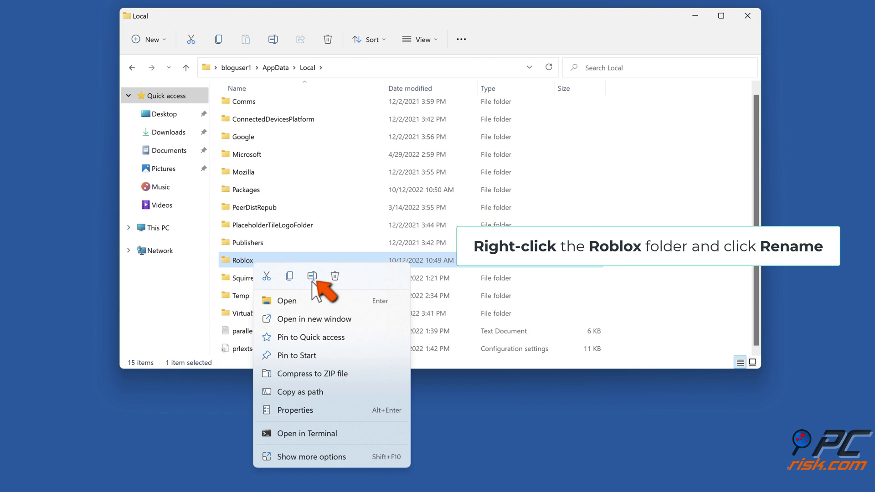
click(312, 279)
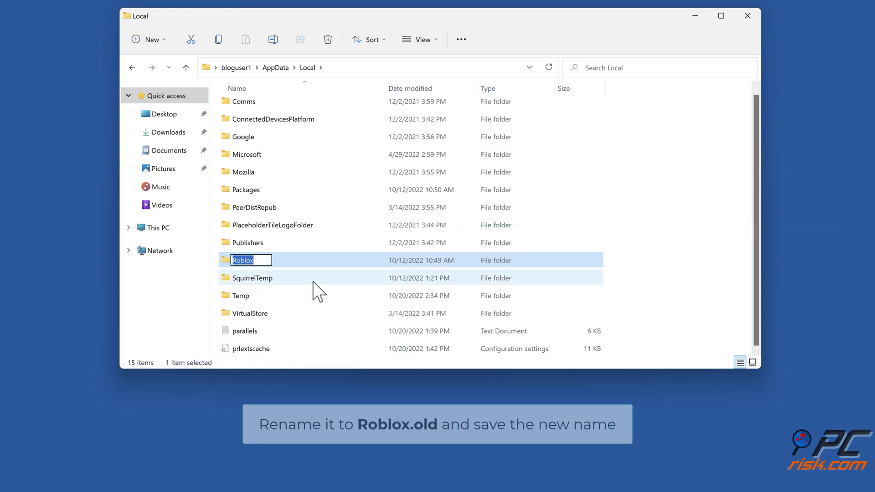
key(End)
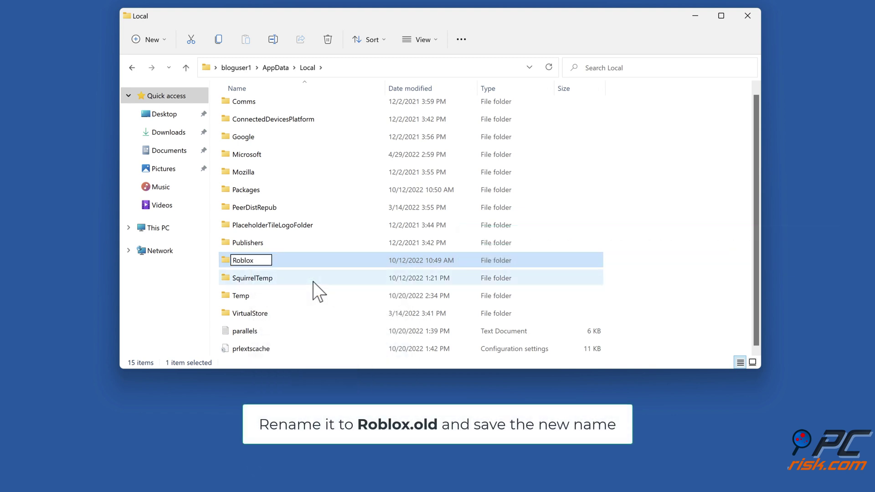
text(.old)
key(Return)
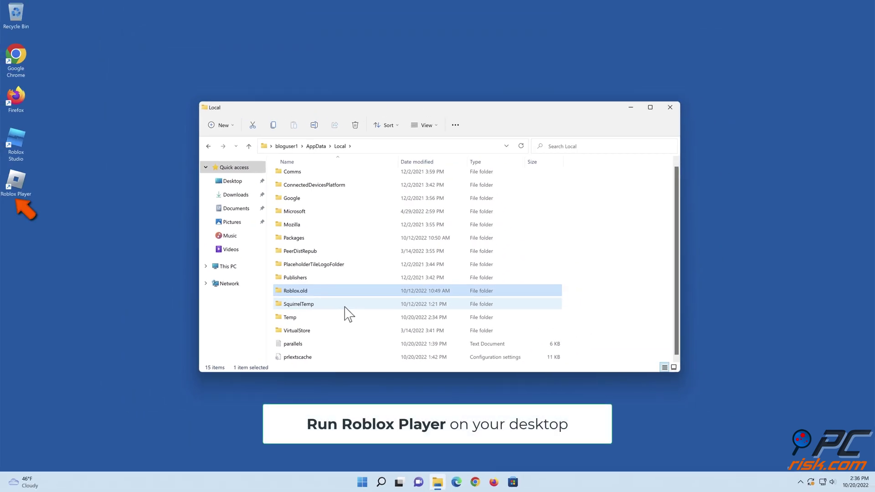
Launch Roblox Player and sign in with the account username and password.
click(23, 180)
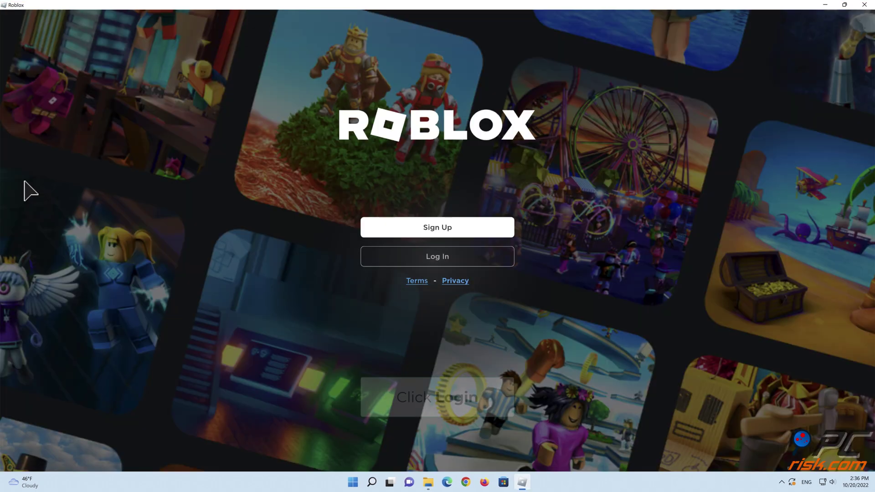
click(433, 260)
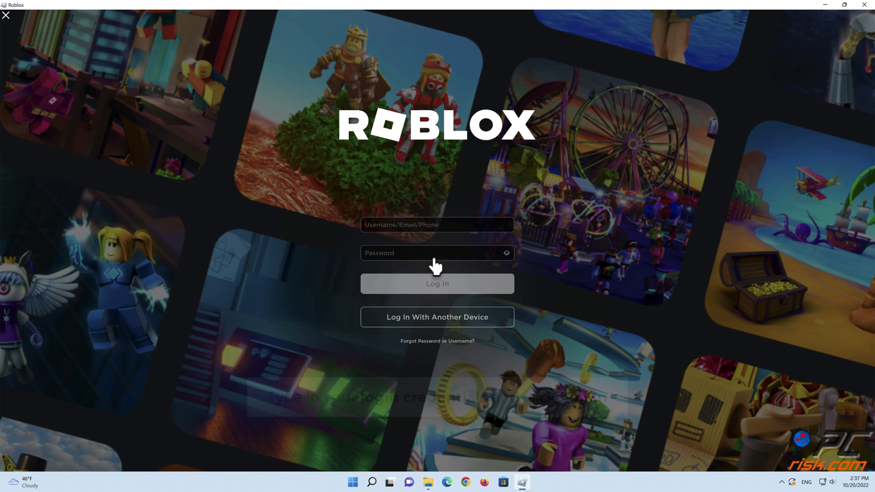
click(435, 225)
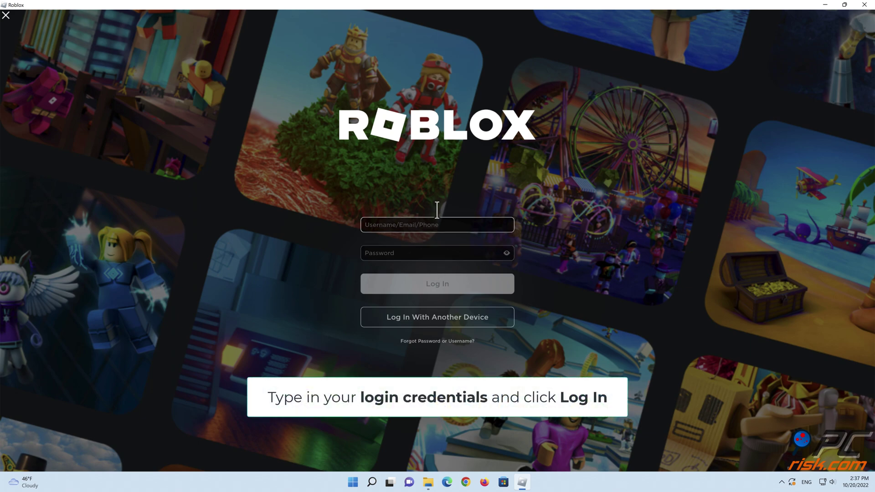
click(426, 256)
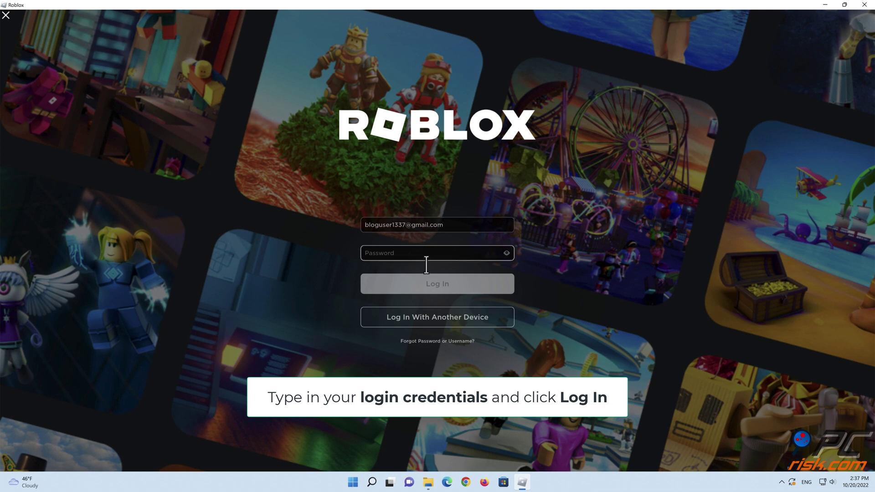
text(••••••••)
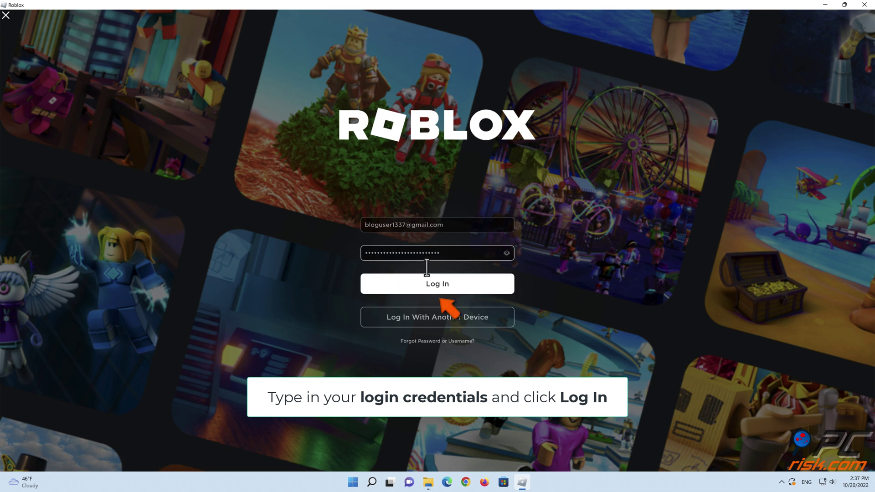
click(437, 290)
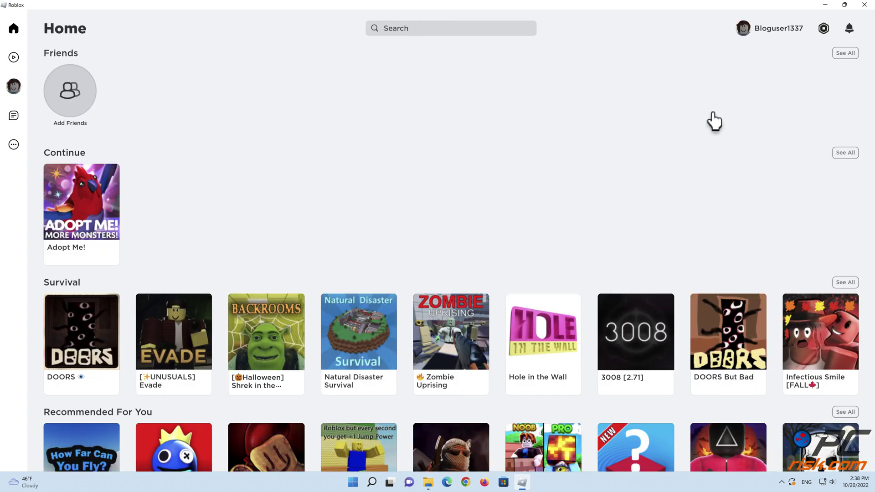
Close the Roblox Player window and the Local File Explorer window.
click(864, 5)
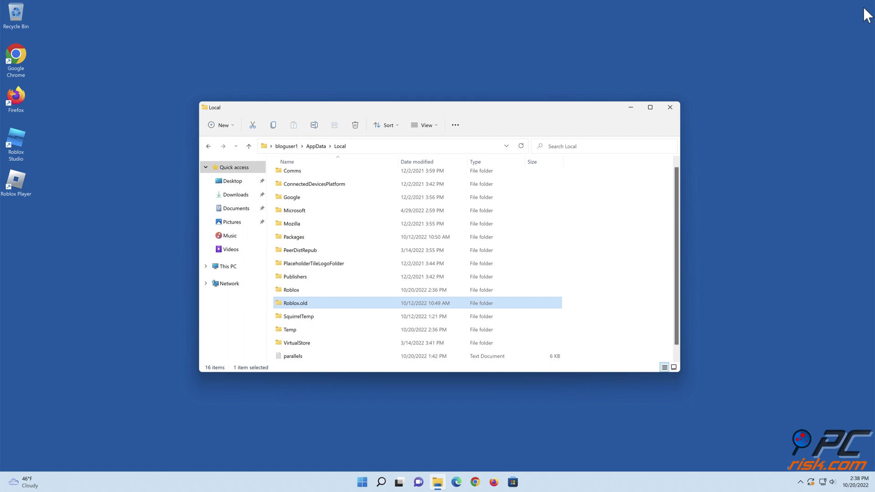
click(670, 108)
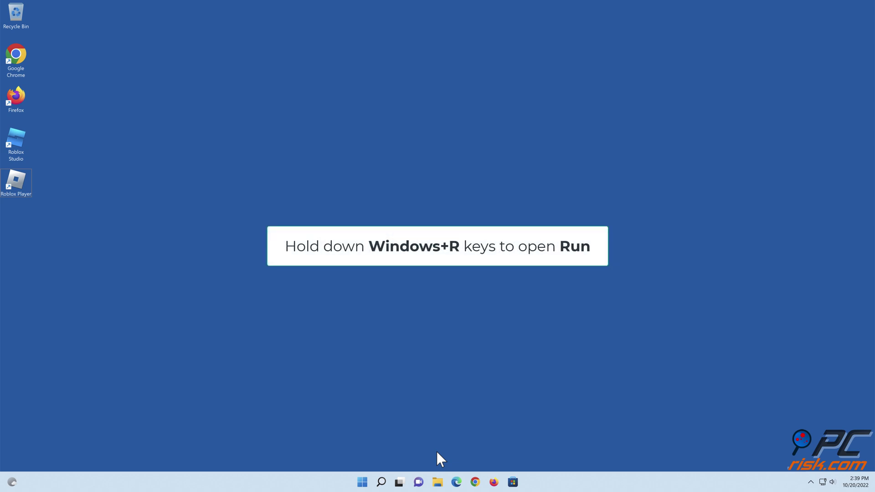
Launch cmd from Run as an administrator Command Prompt.
key(super+r)
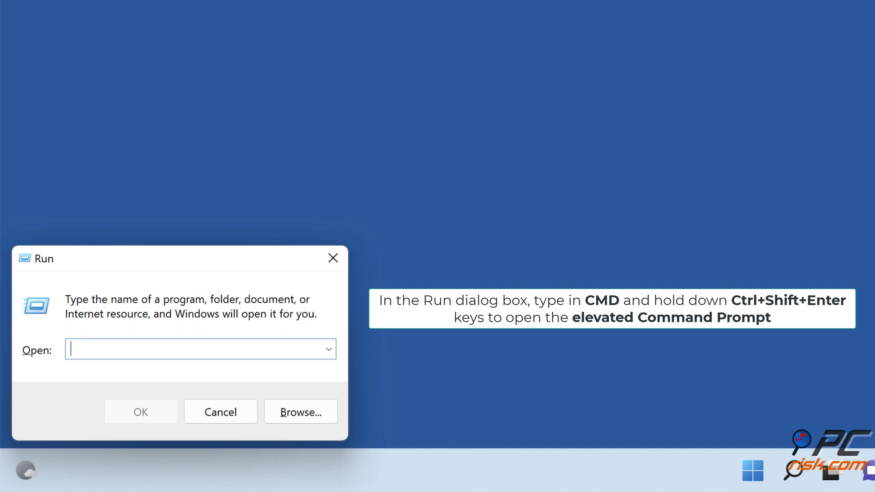
text(cmd)
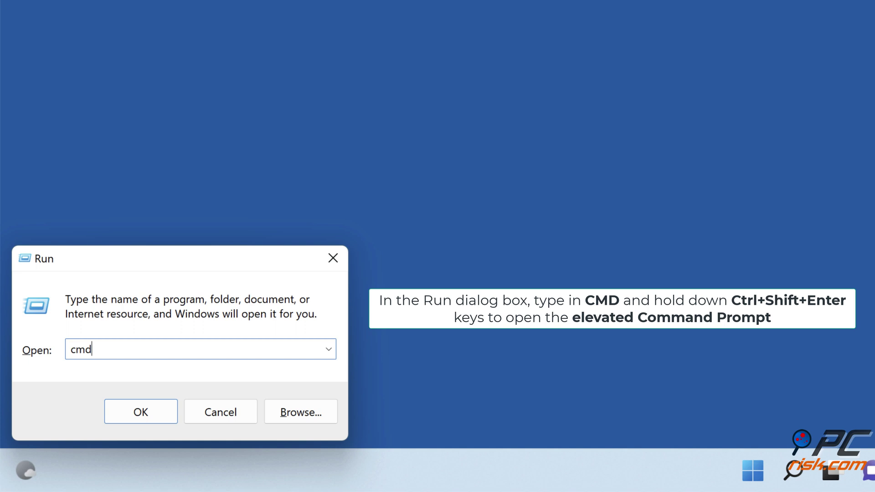
key(ctrl+shift+Return)
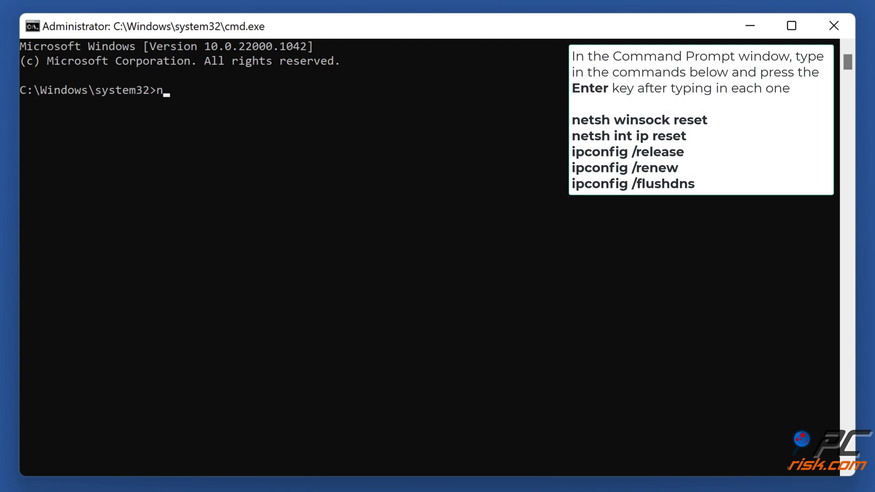
Reset Winsock and IP settings with netsh winsock reset and netsh int ip reset.
text(netsh winsock reset)
key(Return)
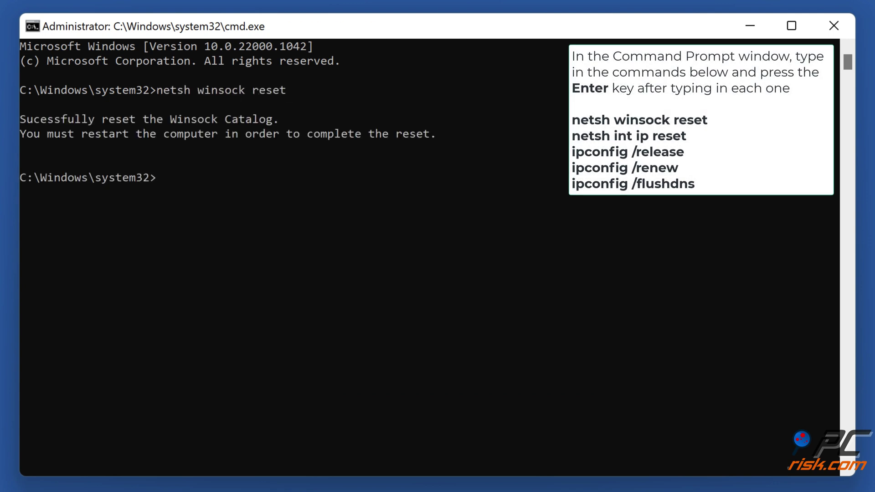
text(netsh int ip reset)
key(Return)
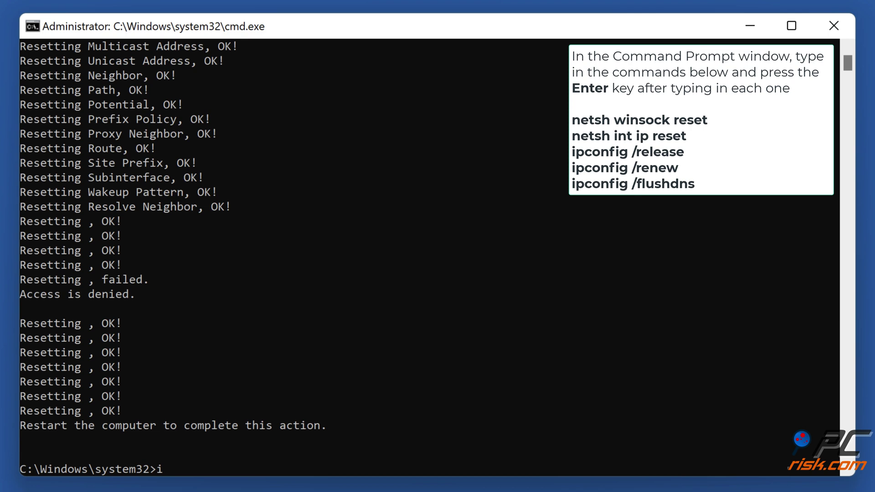
Release and renew the IP address, then flush the DNS cache with ipconfig /flushdns.
key(Return)
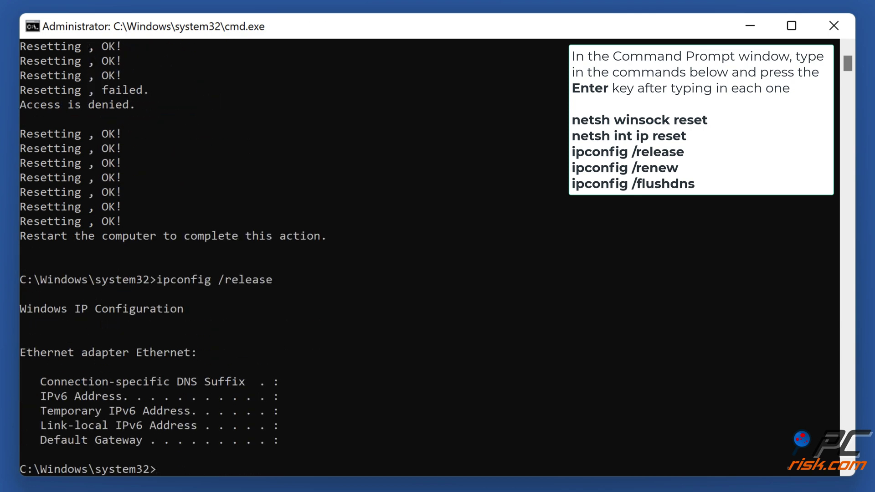
text(ipconfig /renew)
key(Return)
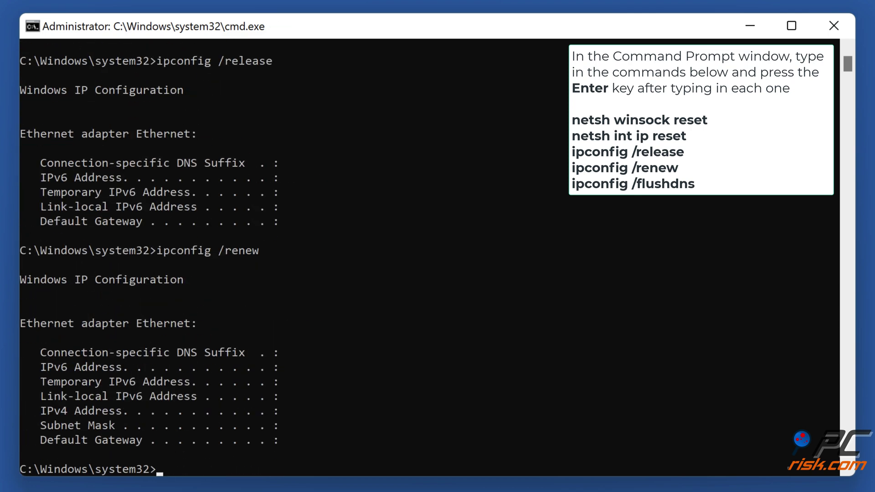
text(ipconfig /flushdns)
key(Return)
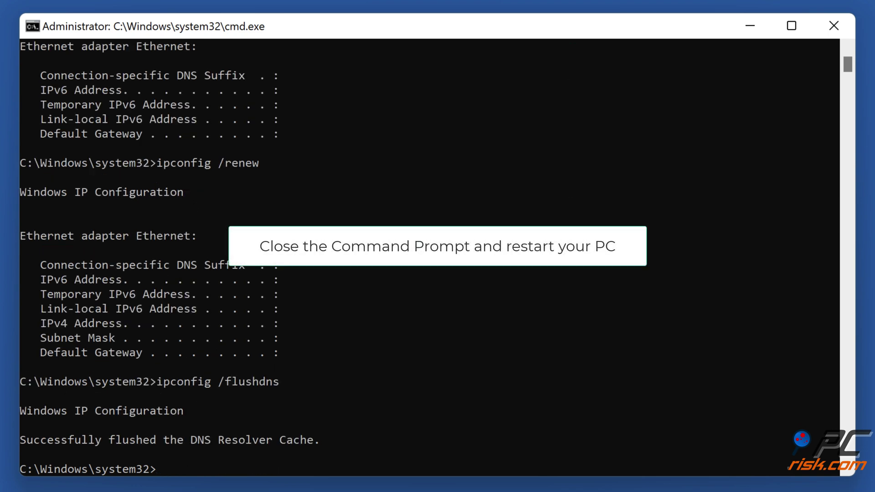
Close Command Prompt and restart the PC from the Start menu power options.
click(833, 26)
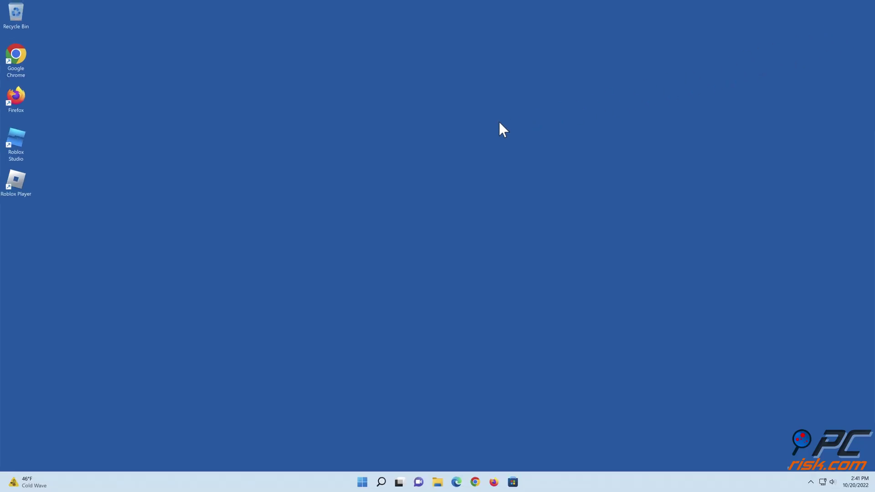
click(362, 482)
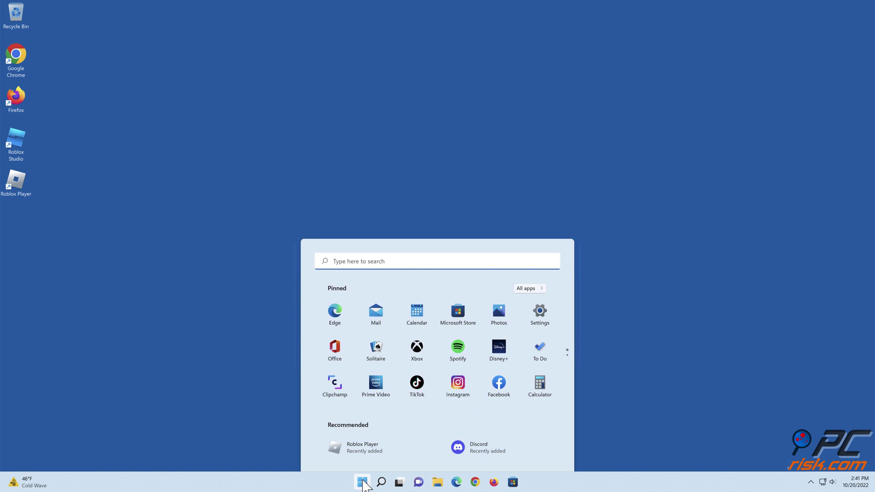
click(543, 453)
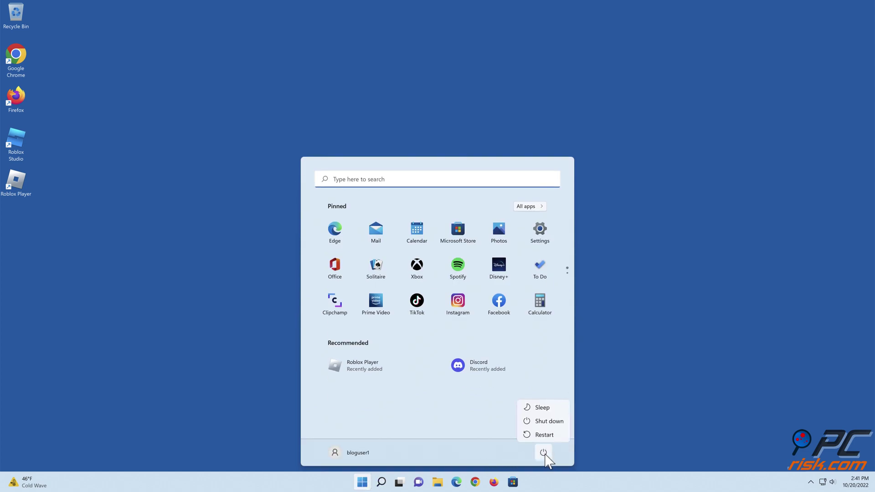
click(542, 438)
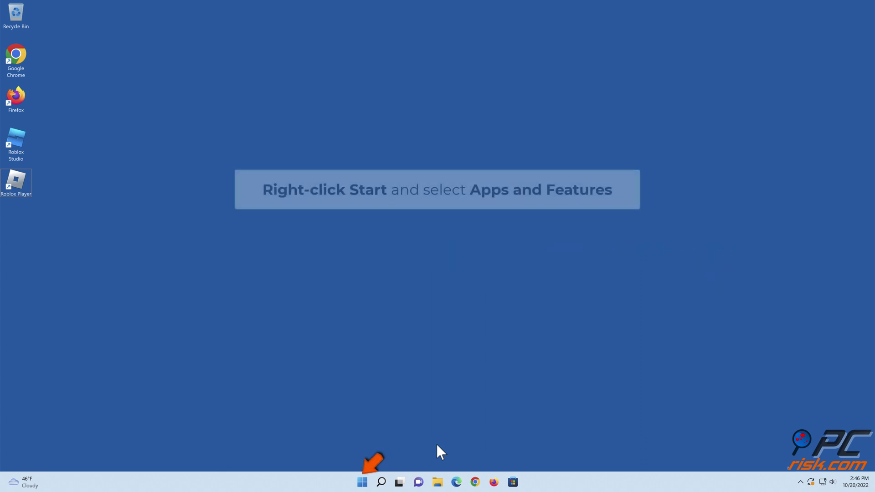
From the Start right-click menu's Apps and Features, open Roblox's Advanced options page (version 2.548.523.0).
right_click(364, 481)
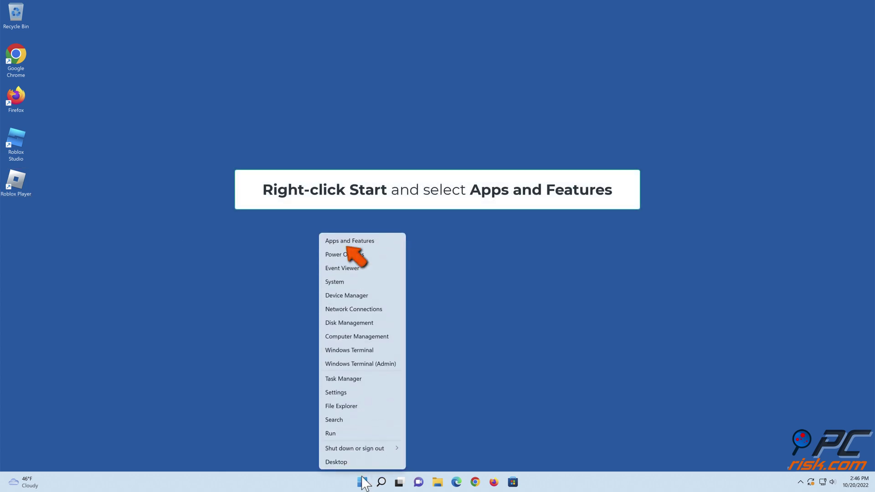
click(353, 245)
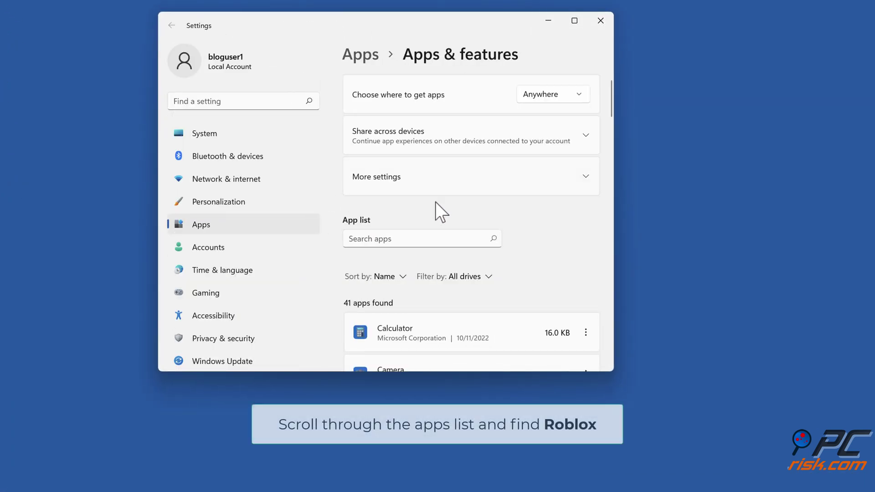
scroll(532, 217, down, 3)
scroll(532, 217, down, 20)
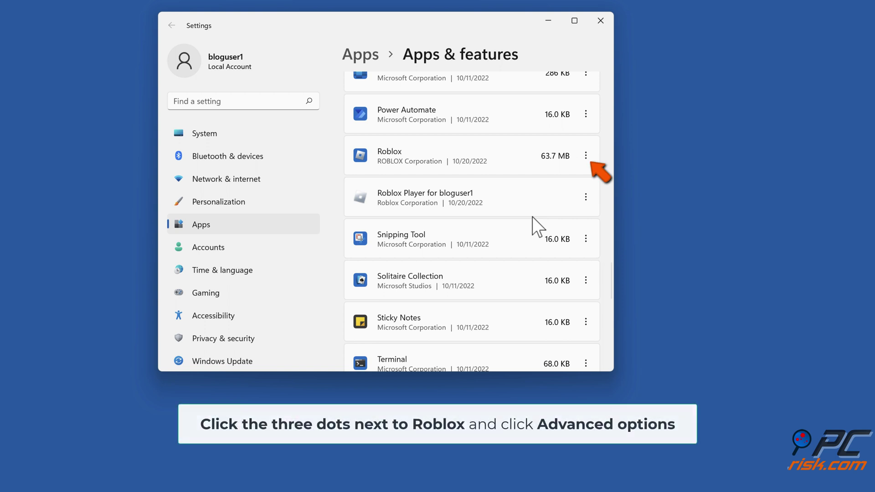
click(586, 156)
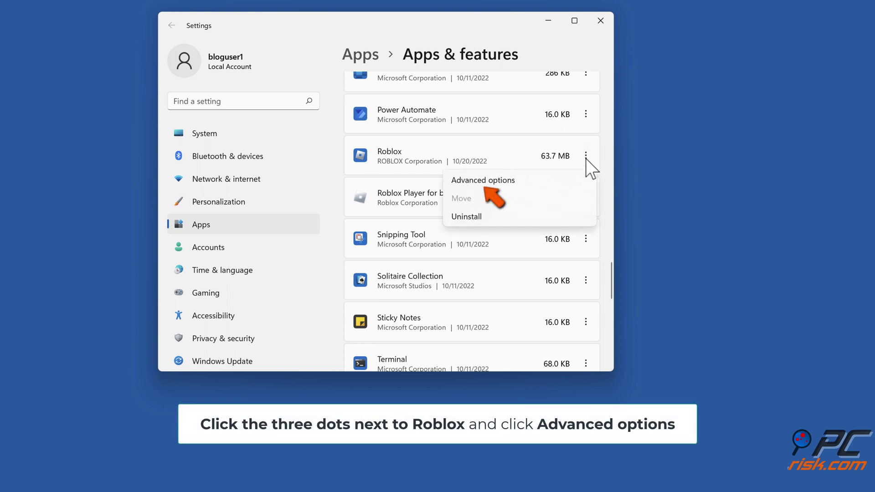
click(485, 182)
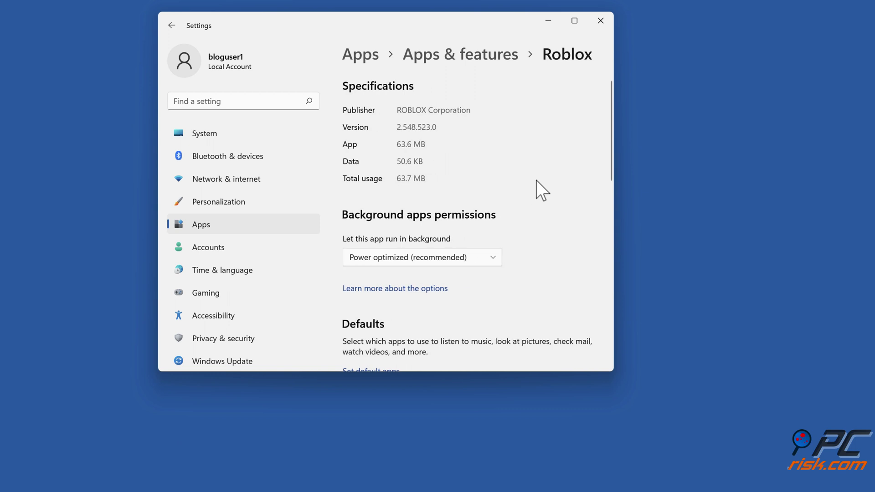
Repair the Roblox app, then reset it and confirm deleting its app data.
scroll(535, 180, down, 10)
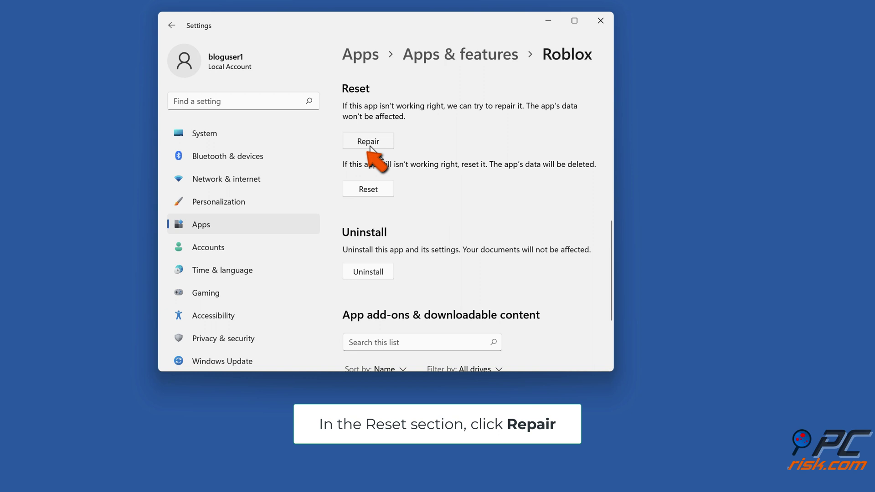
click(370, 145)
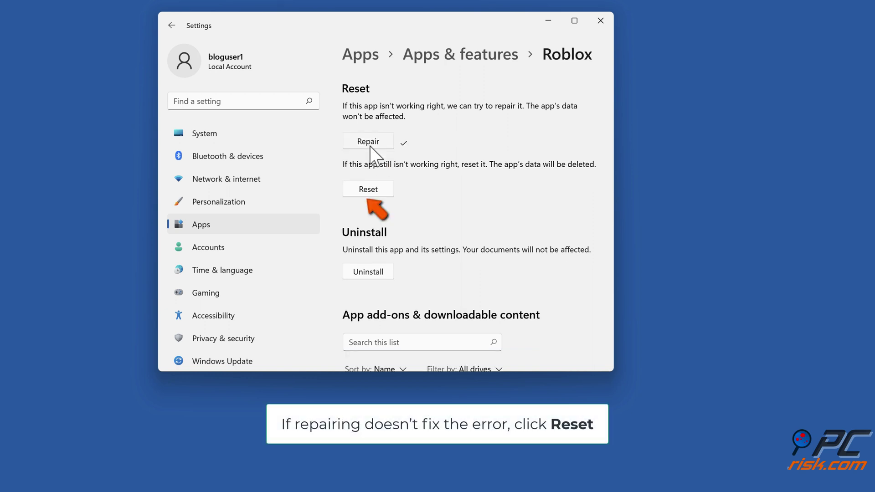
click(368, 193)
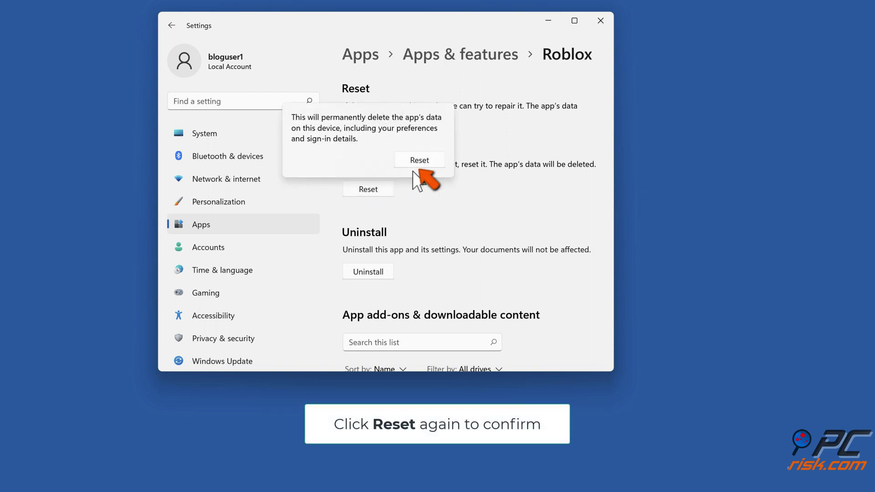
click(417, 164)
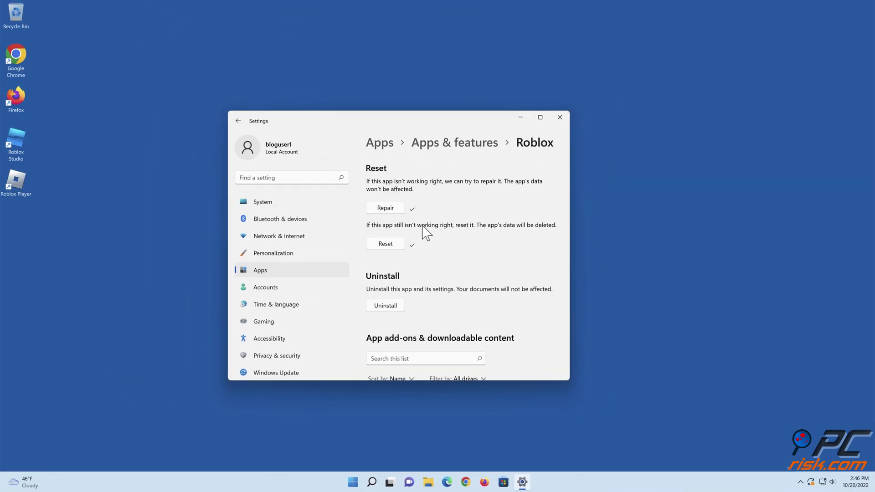
Close Settings and open Roblox's Microsoft Store page from Gaming's Best selling games.
click(564, 118)
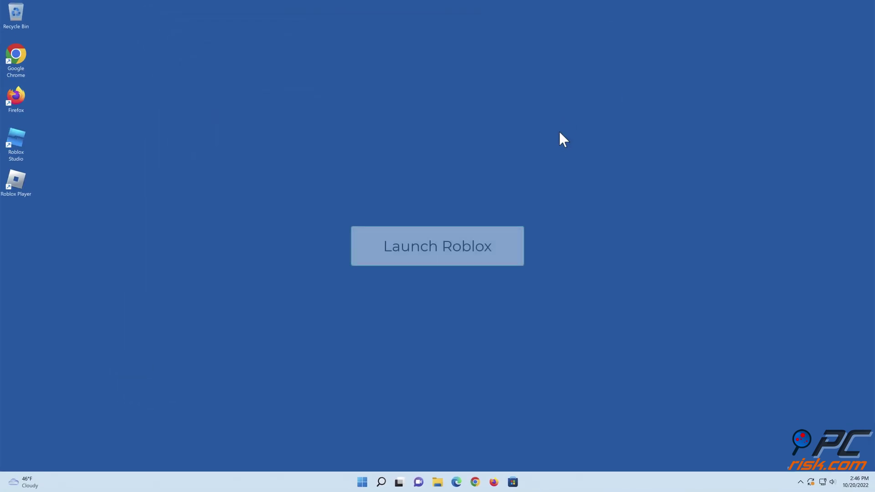
click(516, 477)
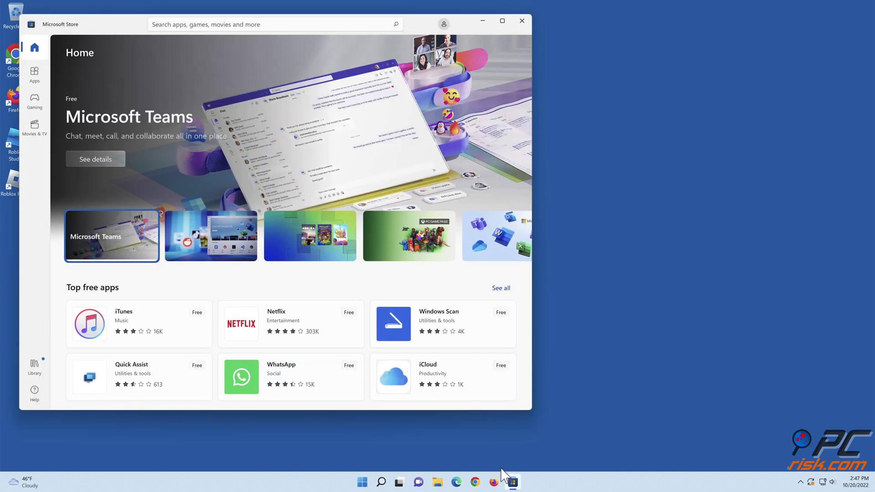
click(33, 109)
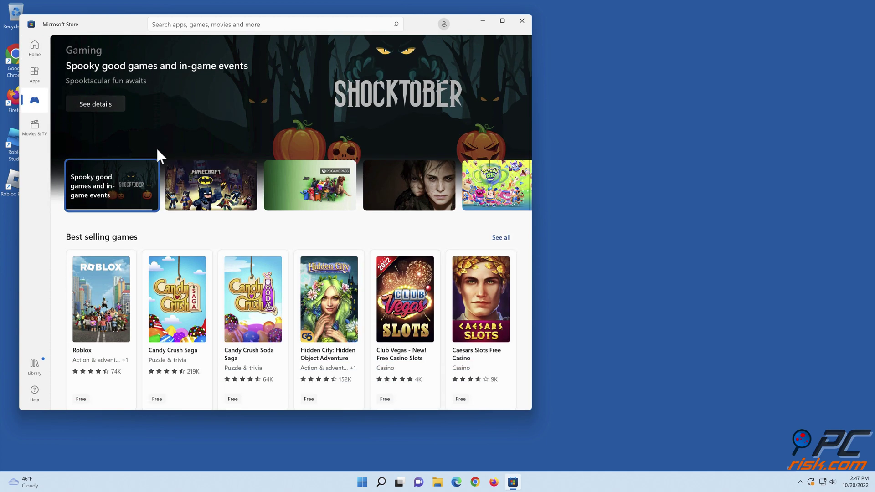
scroll(158, 151, down, 3)
click(100, 220)
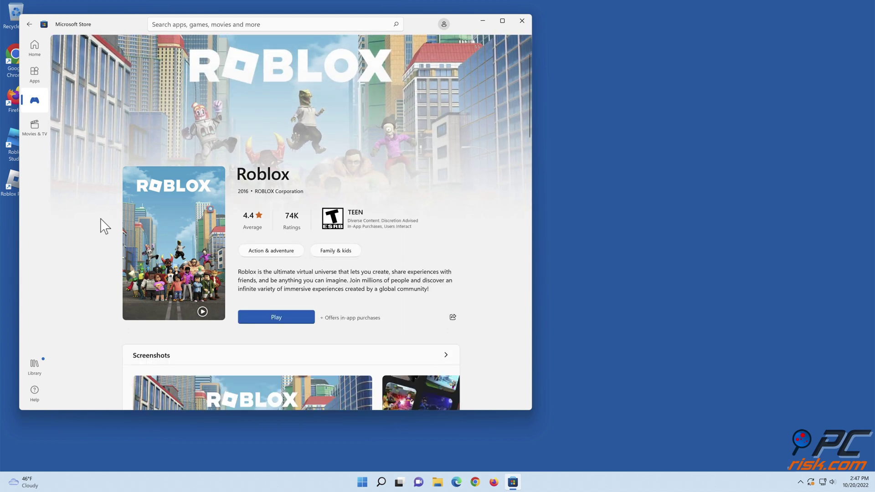
Launch Roblox from the Store, sign in with the account username and password, then close Roblox and the Store.
click(276, 317)
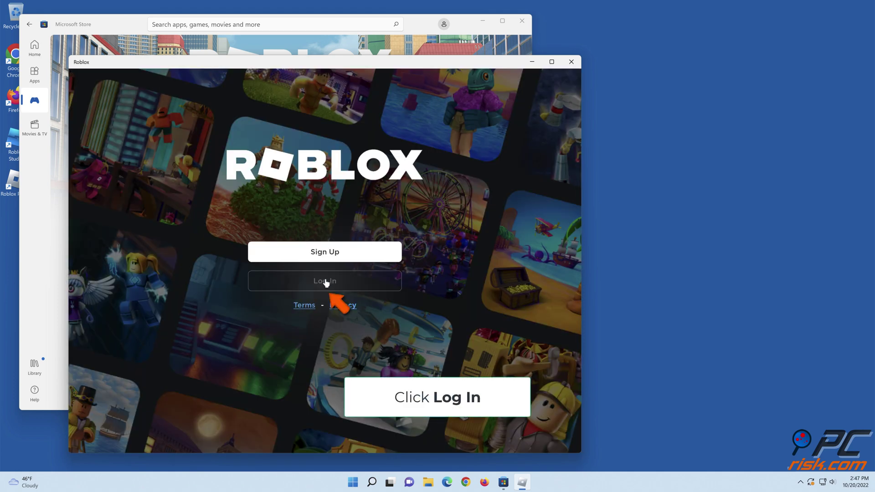
click(325, 286)
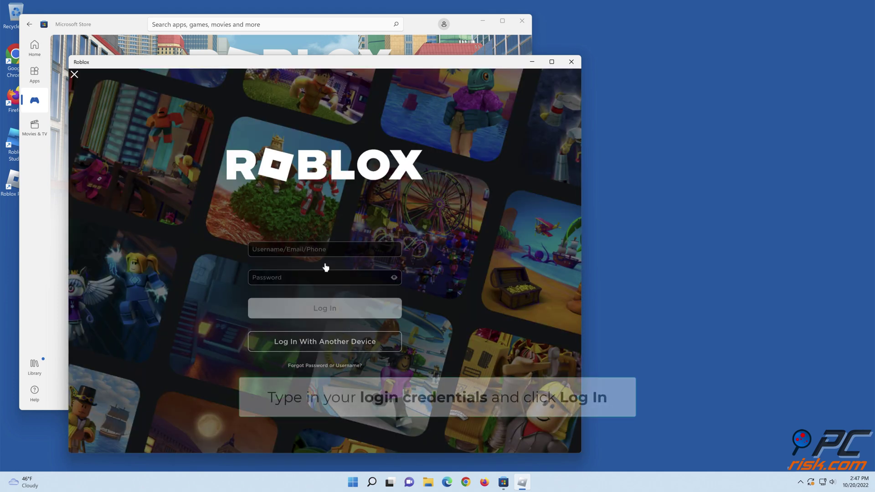
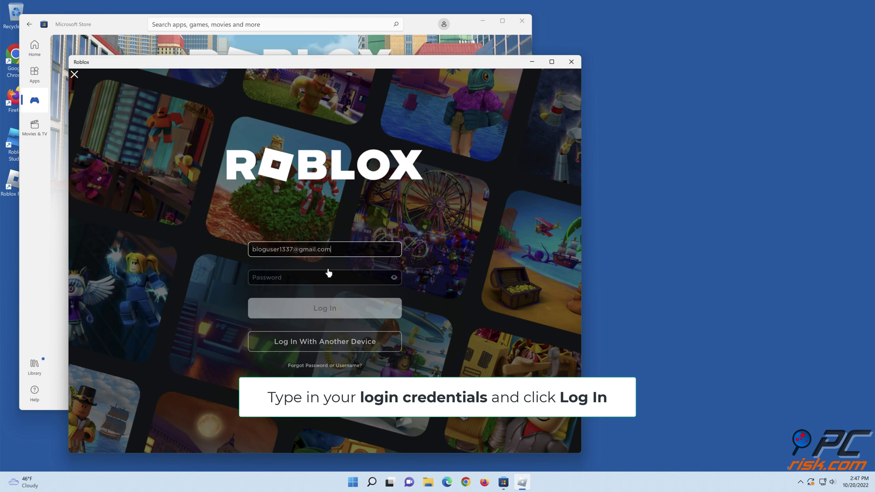
click(325, 277)
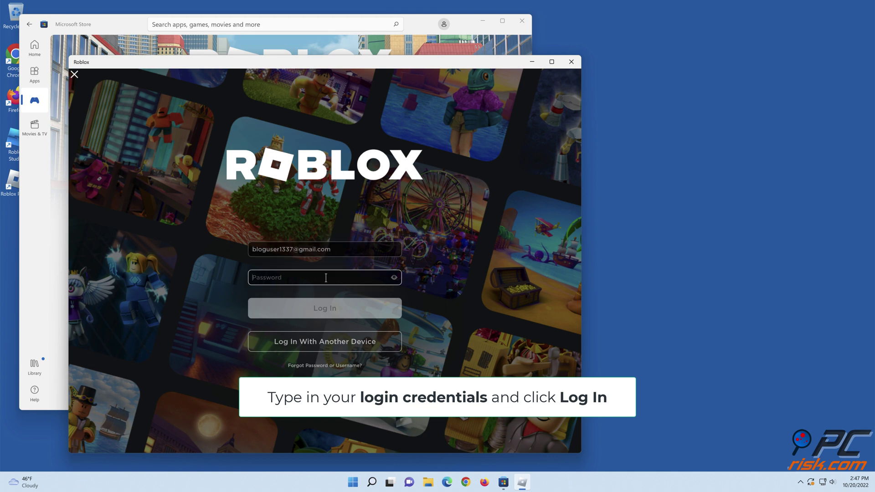
key(ctrl+v)
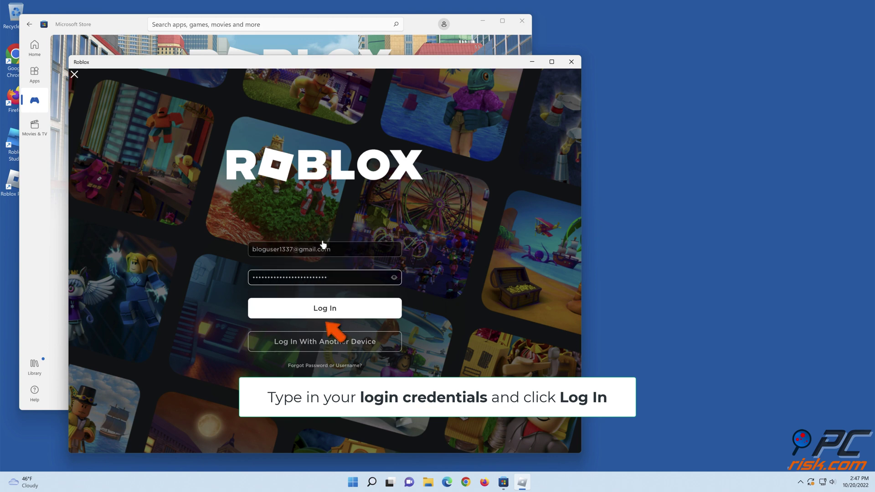
click(324, 309)
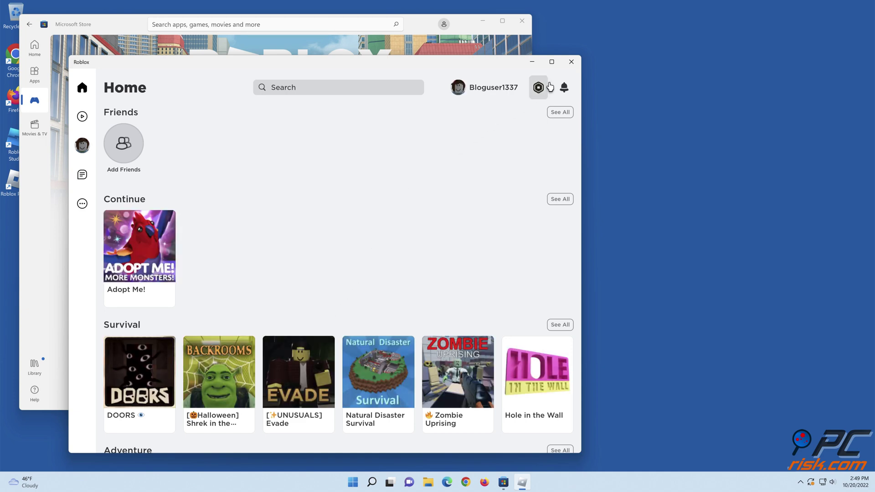
click(570, 62)
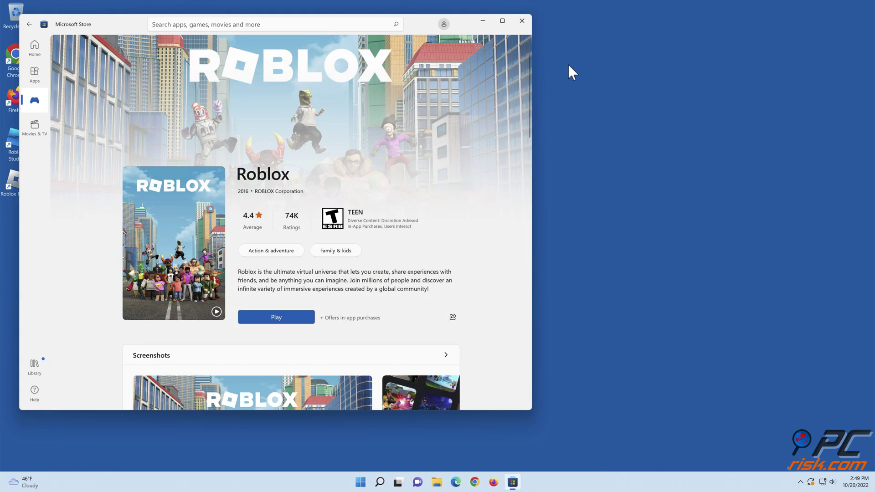
click(524, 28)
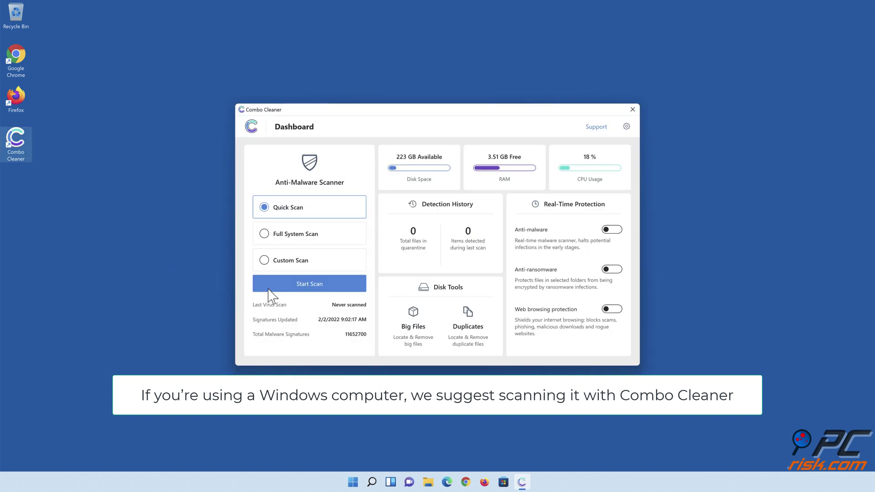
Run a Quick Scan and move the 323 detected items to quarantine.
click(309, 290)
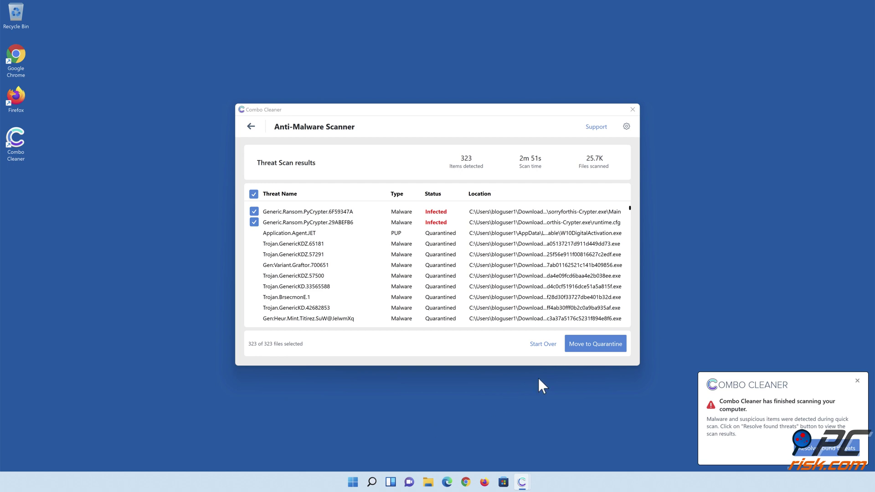
click(594, 353)
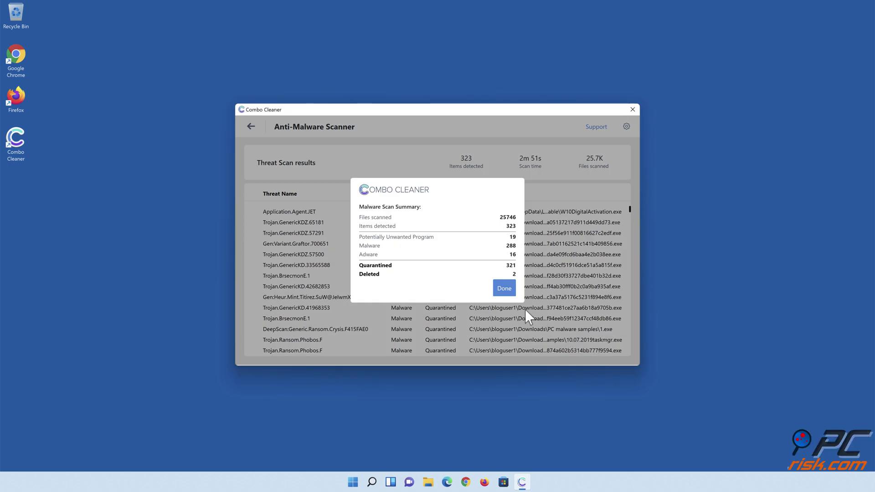
Dismiss the scan summary and add the Documents library folder to anti-ransomware Protected Folders.
click(503, 293)
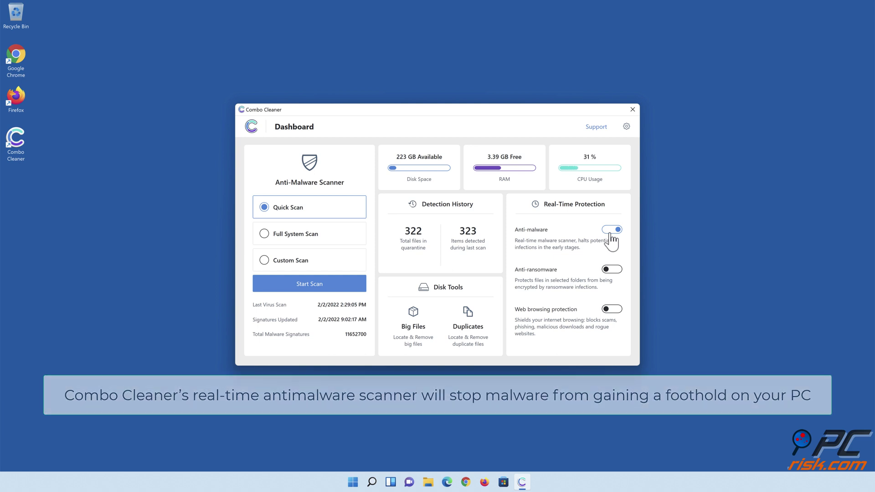
click(613, 270)
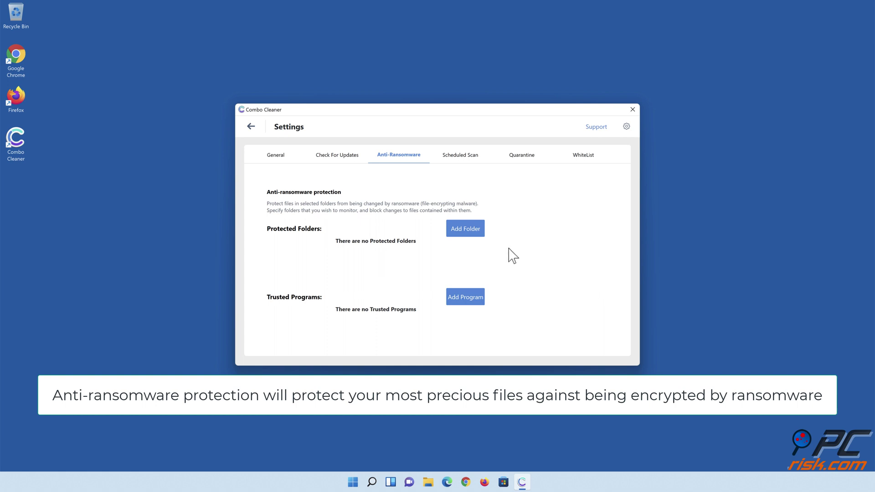
click(465, 229)
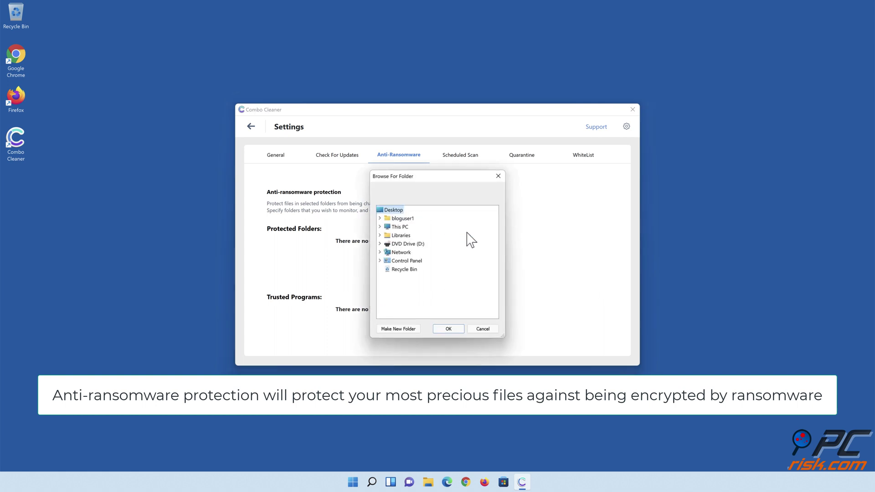
click(379, 235)
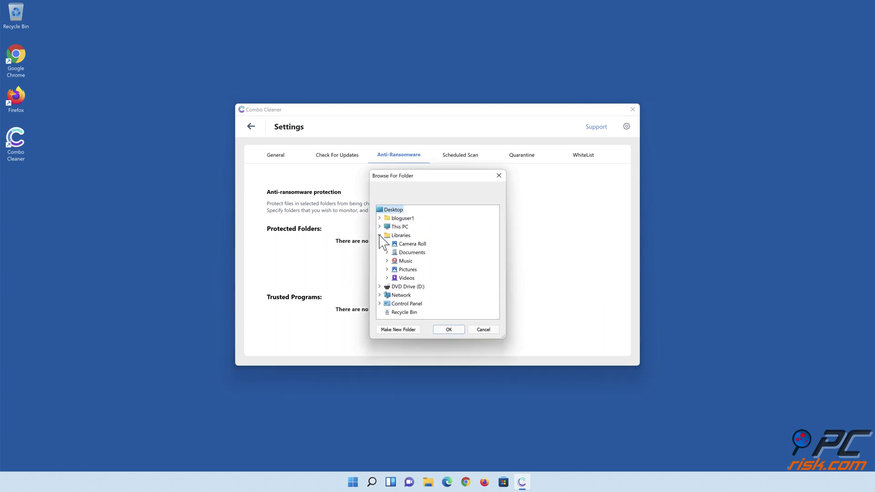
click(387, 251)
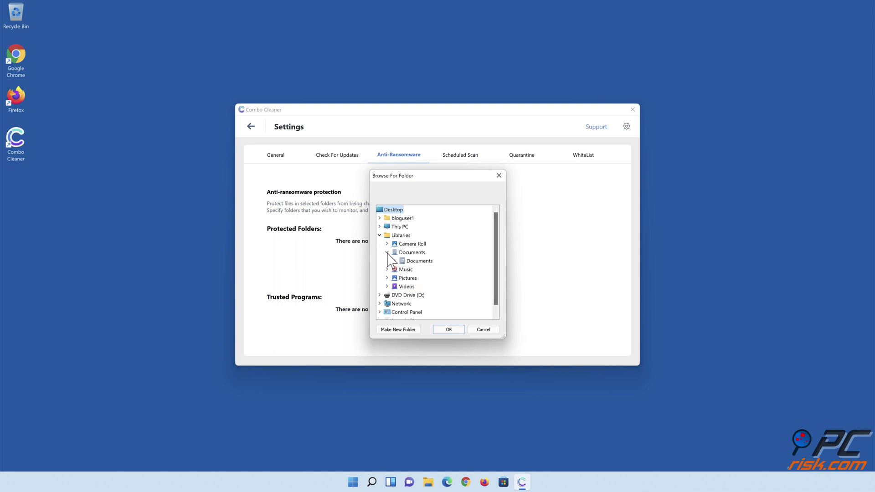
click(411, 261)
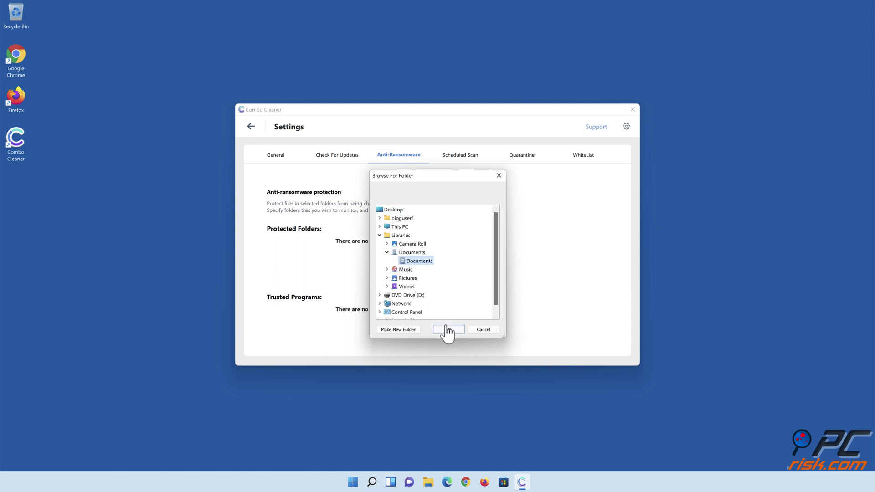
click(448, 329)
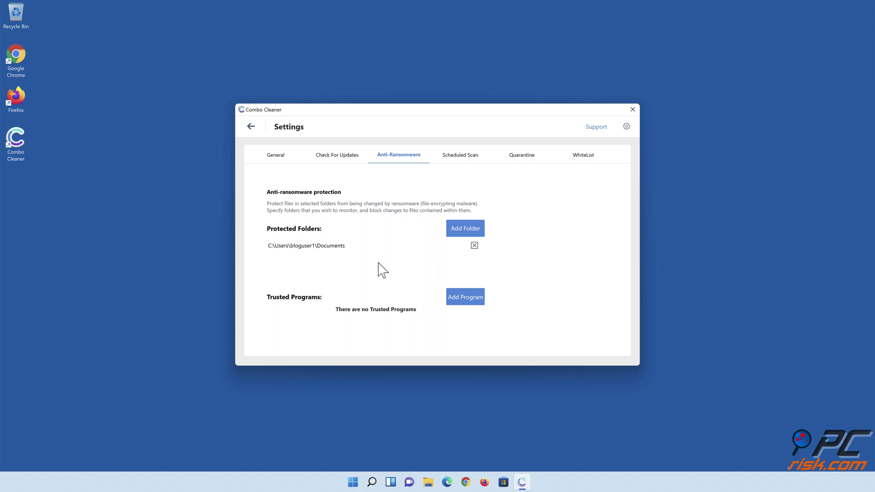
Return to the Combo Cleaner dashboard and turn on web browsing protection.
click(251, 127)
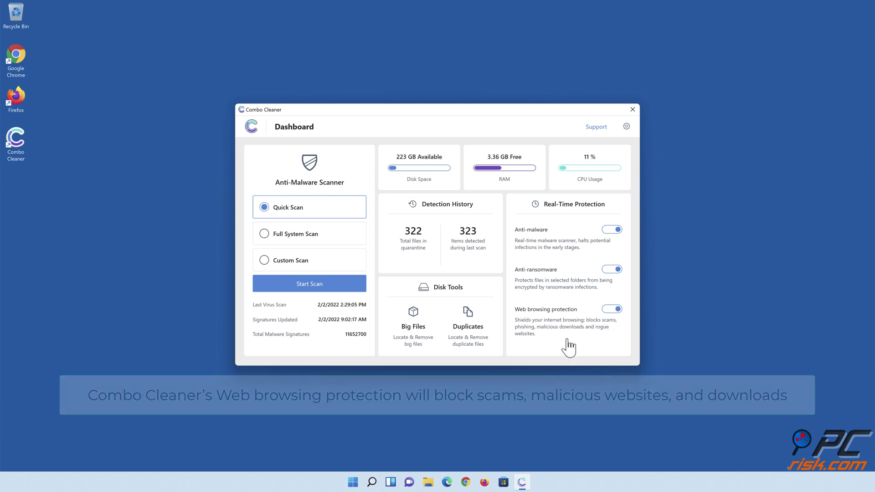
click(448, 438)
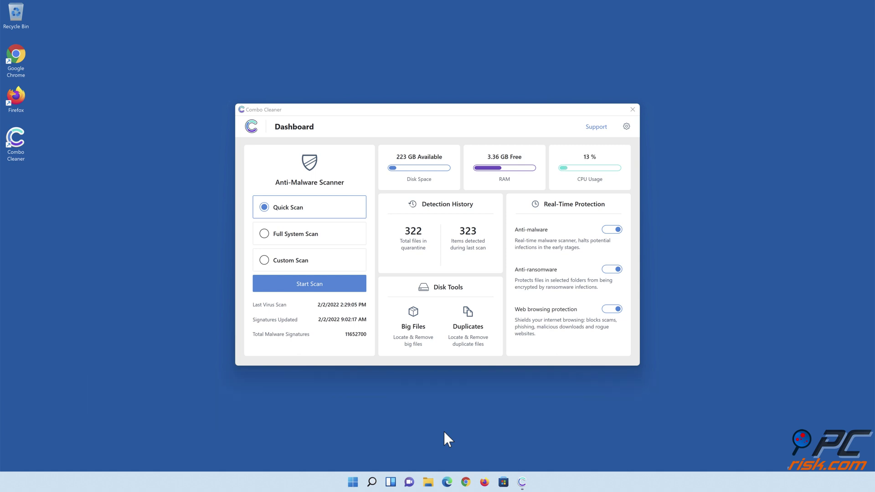
click(633, 109)
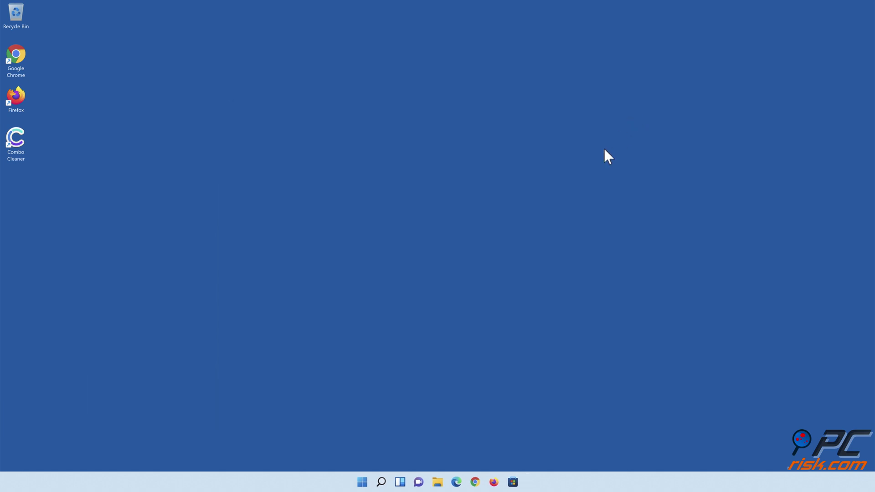